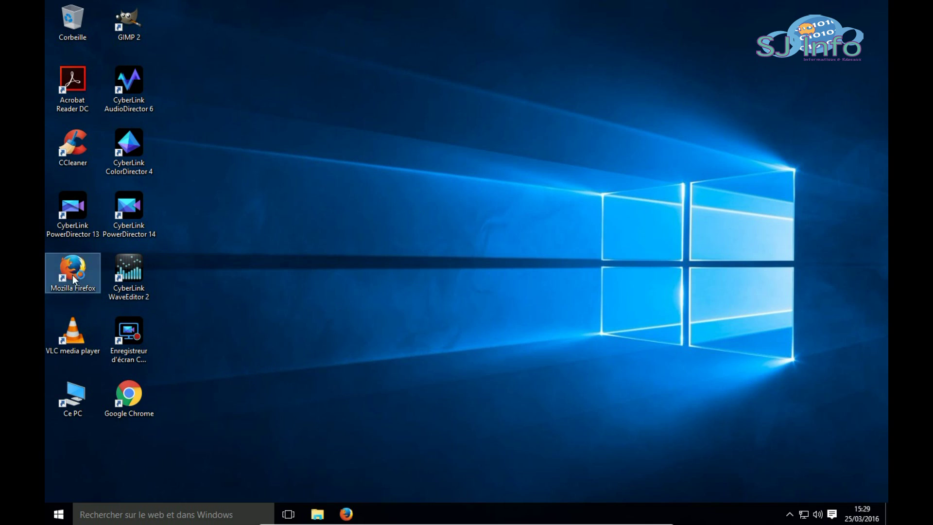
key(Return)
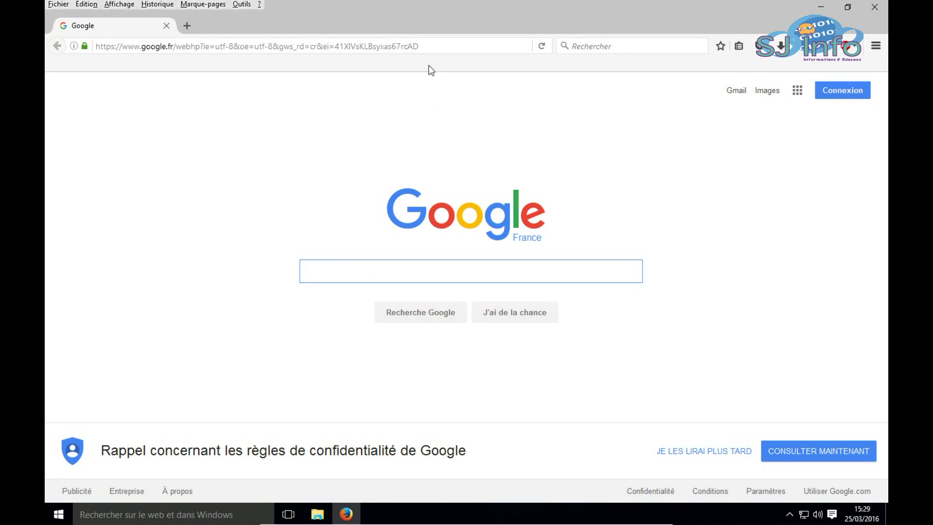
click(431, 46)
text(ww)
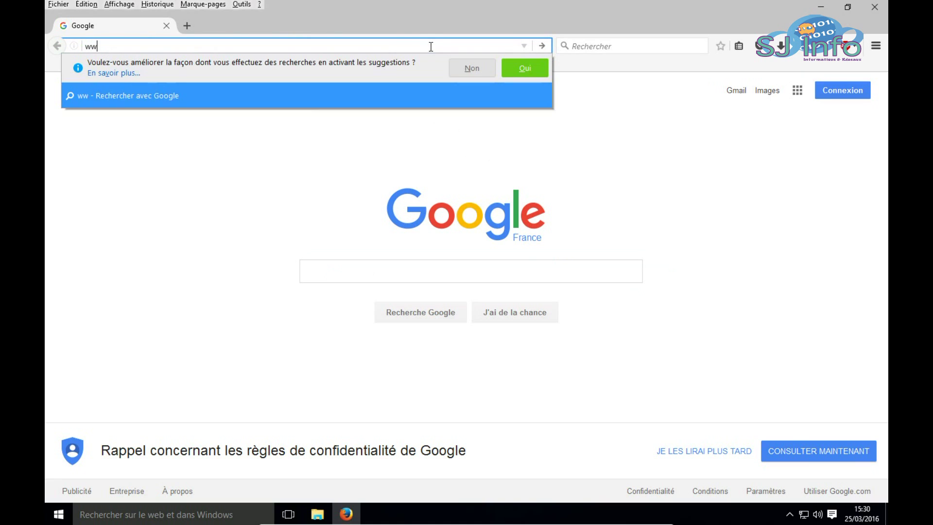
text(w.sjinfo.fr)
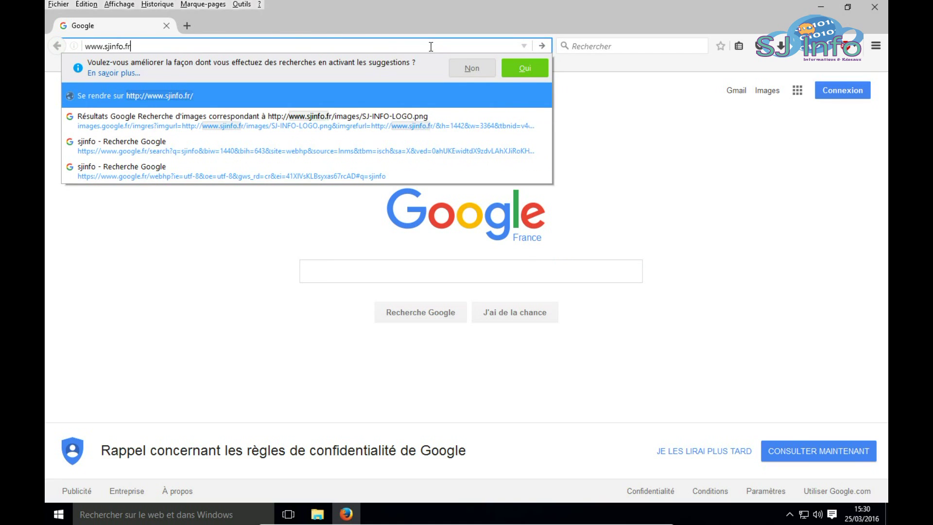
key(Return)
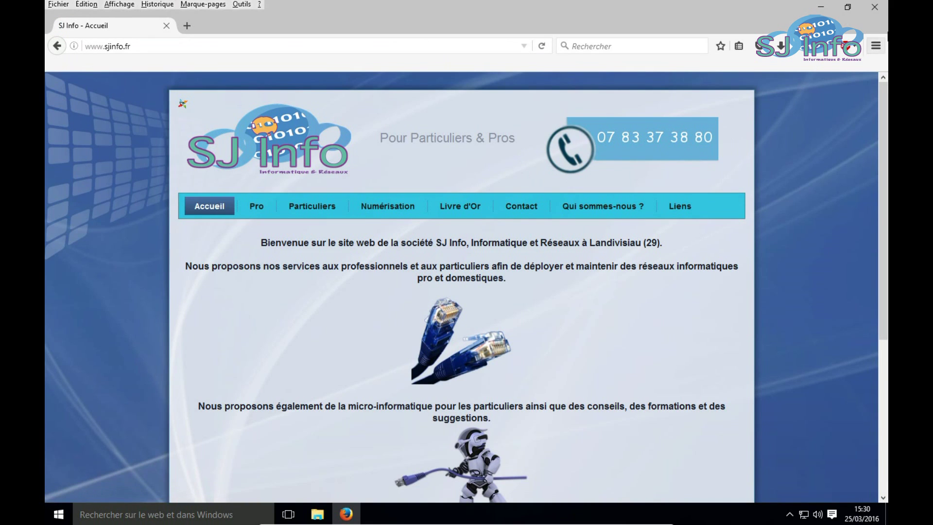
click(875, 7)
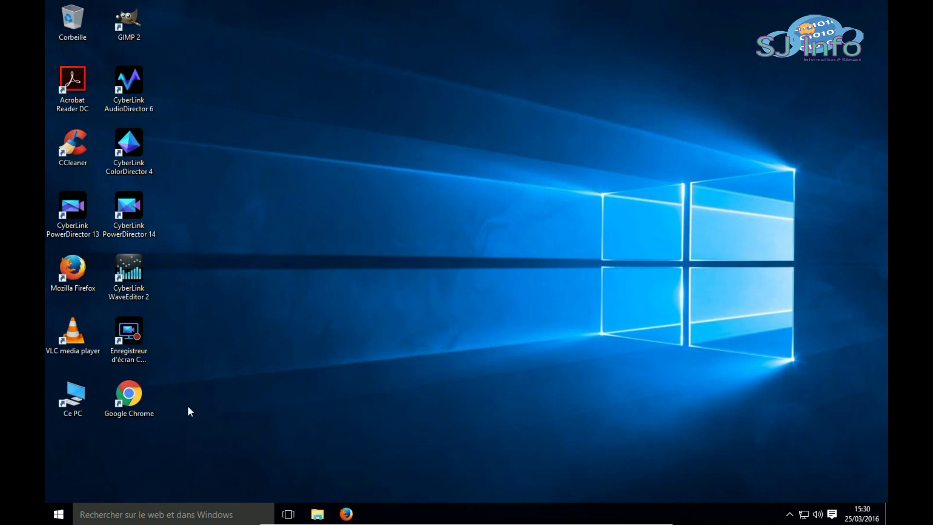
- Open File Explorer and go to the folder C:\Windows\System32\drivers\etc
click(318, 514)
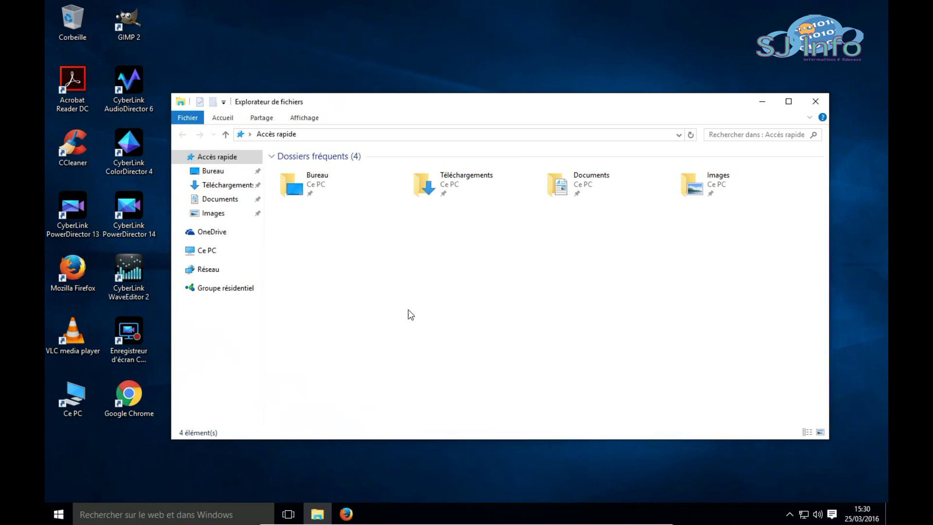
click(208, 252)
click(326, 260)
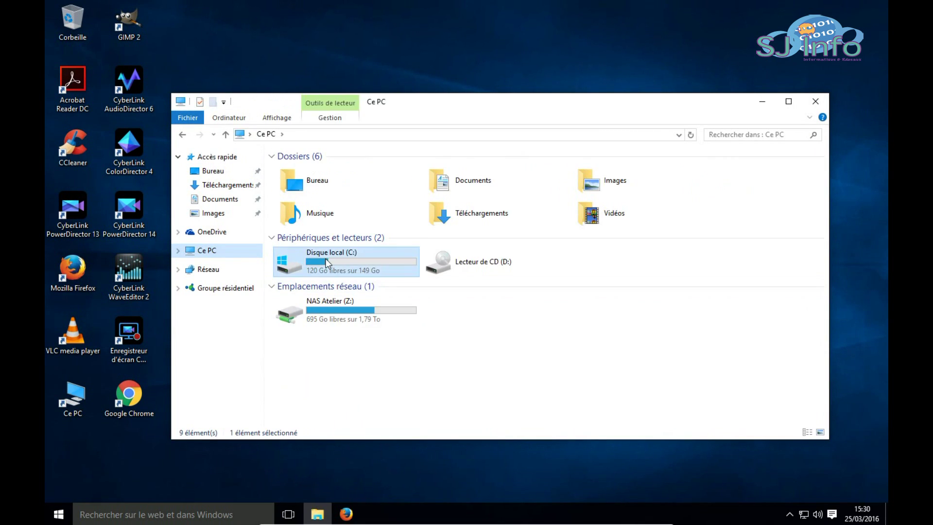
double_click(326, 260)
double_click(304, 236)
key(s)
scroll(332, 311, down, 5)
double_click(315, 395)
key(d)
scroll(311, 380, down, 1)
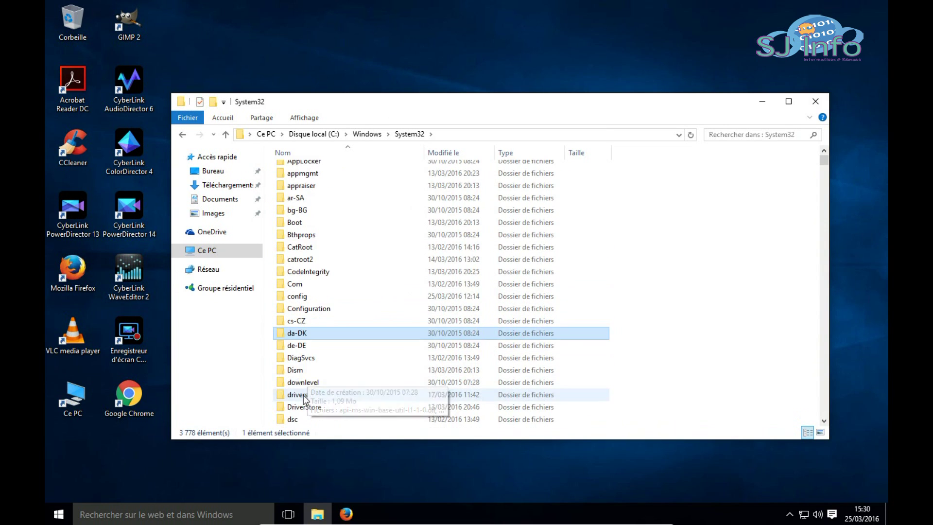
double_click(303, 395)
double_click(293, 181)
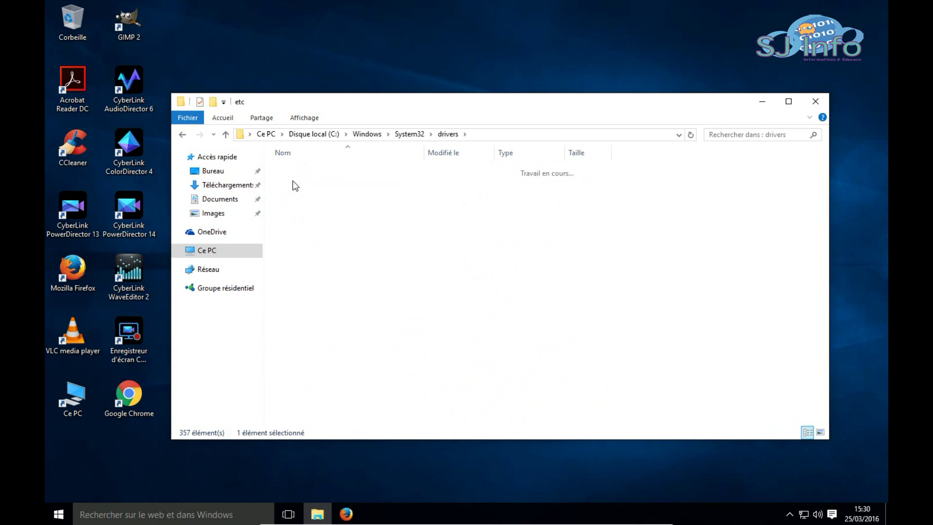
- Move the hosts file from the etc folder to an empty area of the desktop and close File Explorer
click(302, 171)
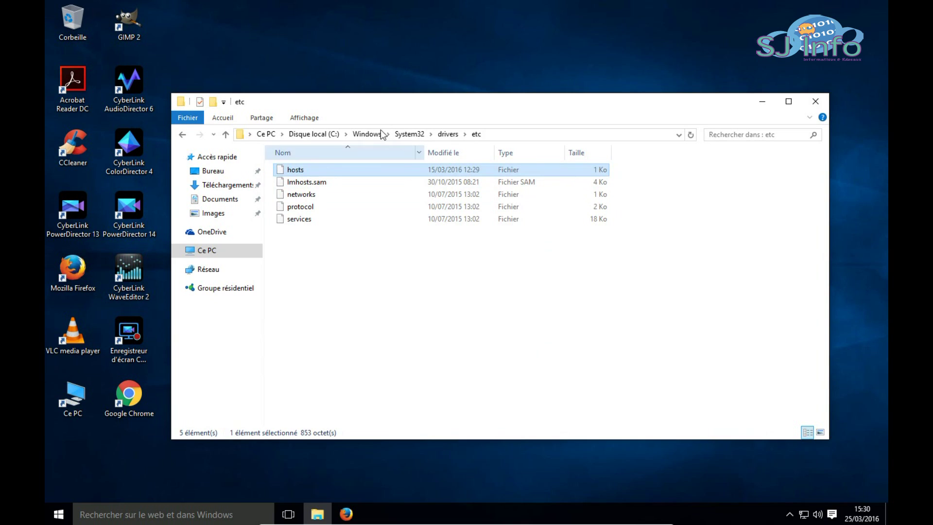
drag(390, 108, 446, 180)
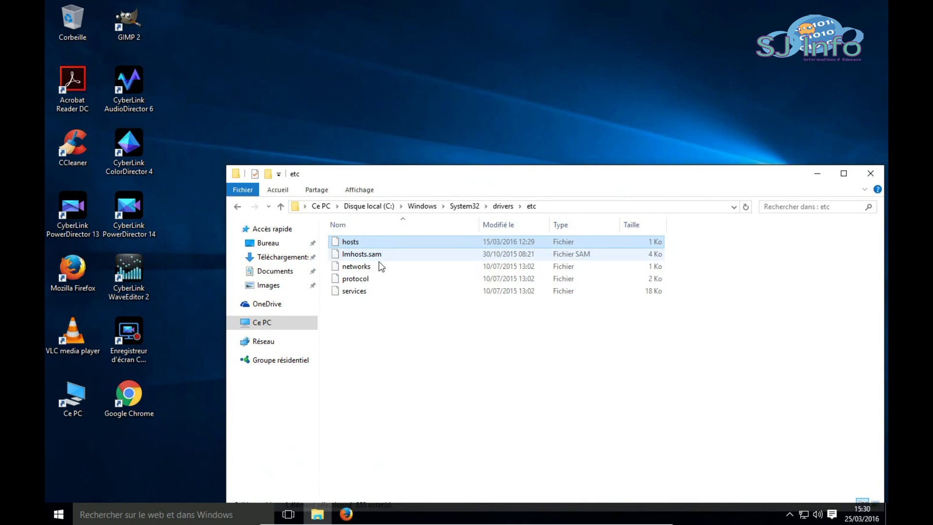
drag(351, 242, 413, 132)
click(437, 177)
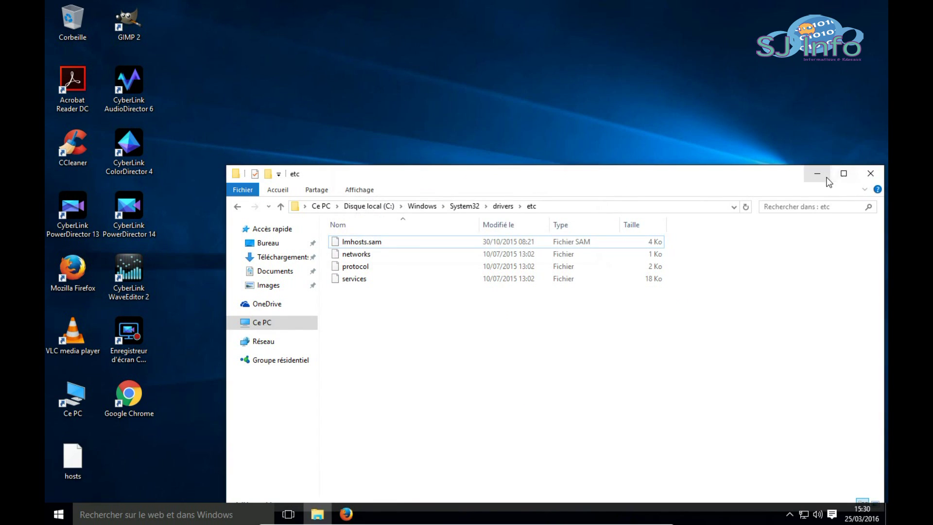
click(871, 173)
drag(73, 459, 380, 108)
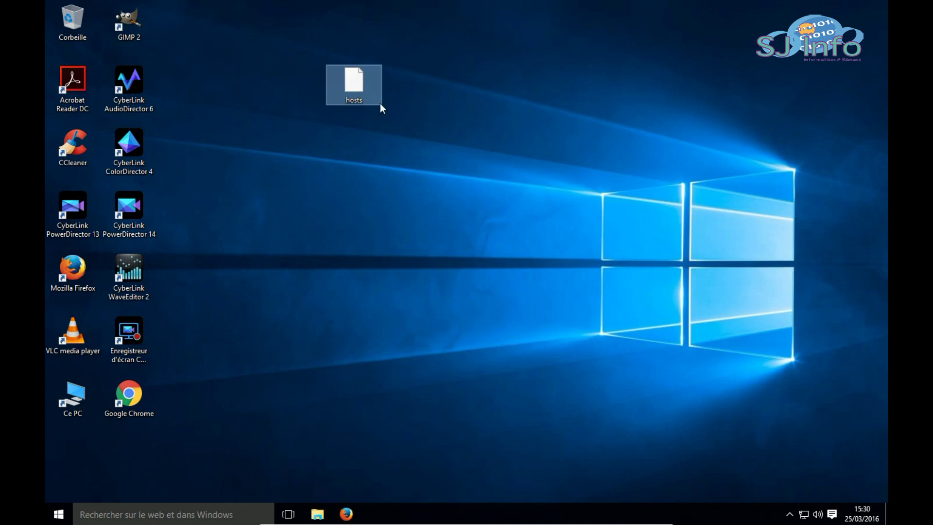
- Open the hosts file on the desktop with Bloc-notes
right_click(358, 85)
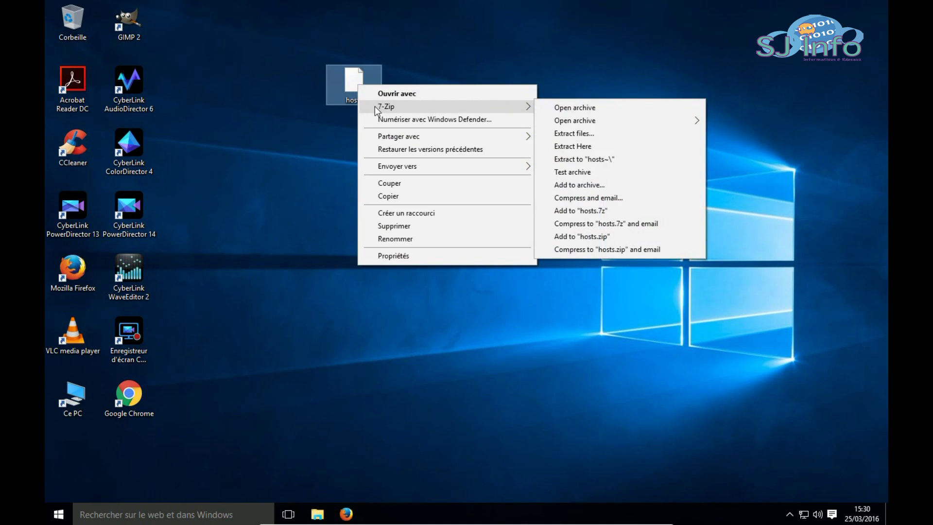
click(426, 93)
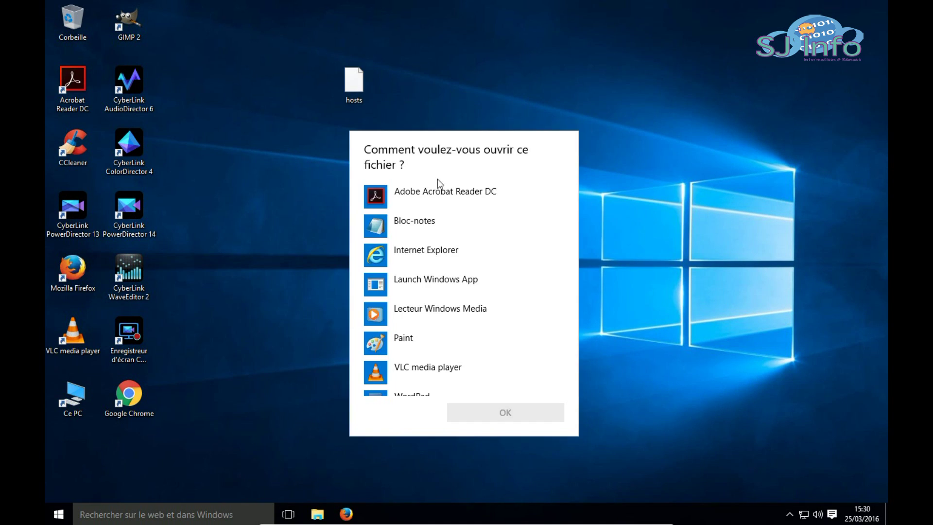
click(413, 228)
click(477, 413)
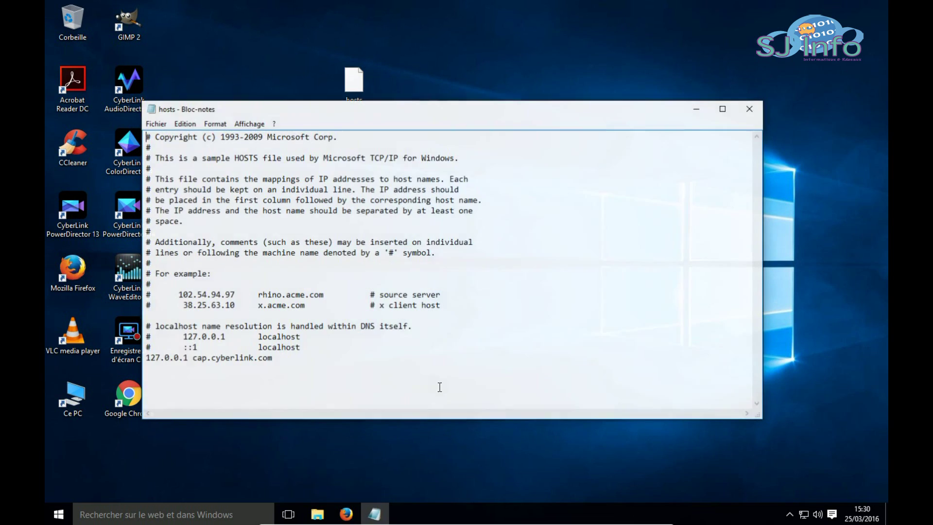
click(277, 372)
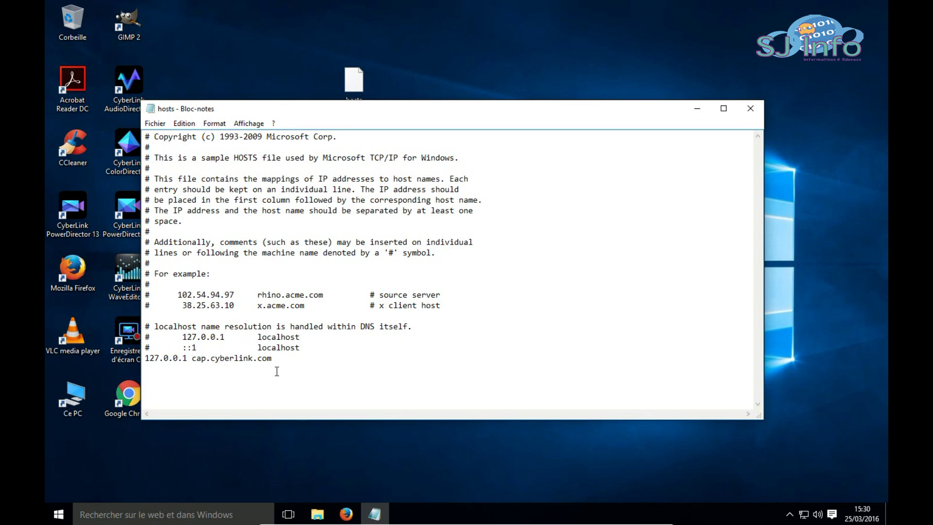
text(127.0.0.1 www.sjinfo.fr)
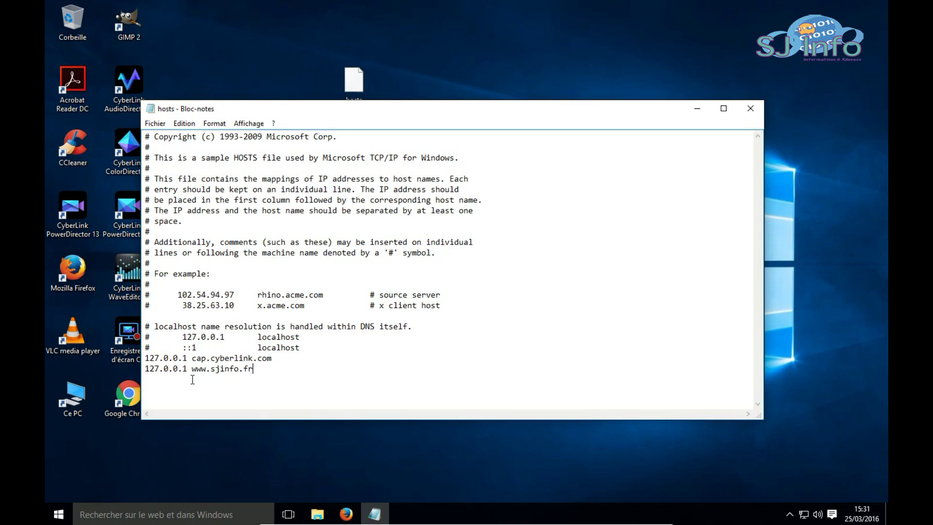
drag(188, 369, 145, 369)
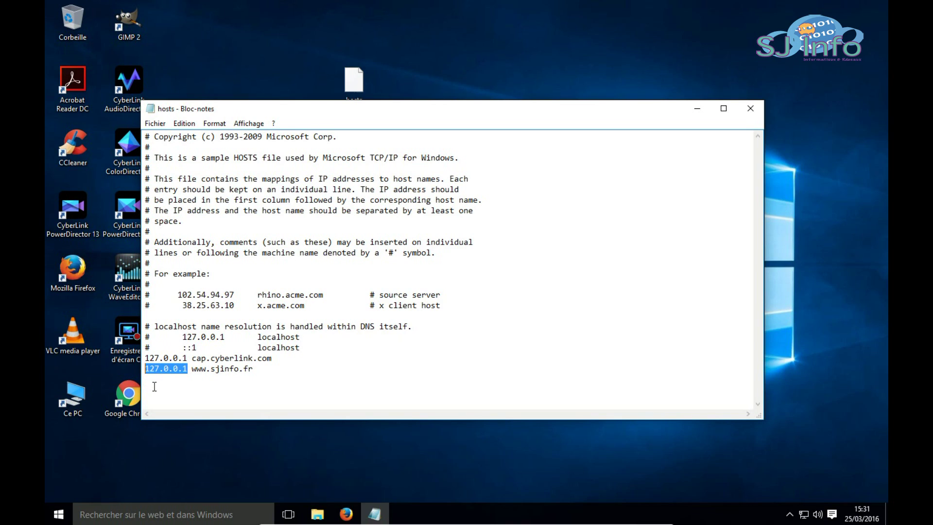
click(154, 386)
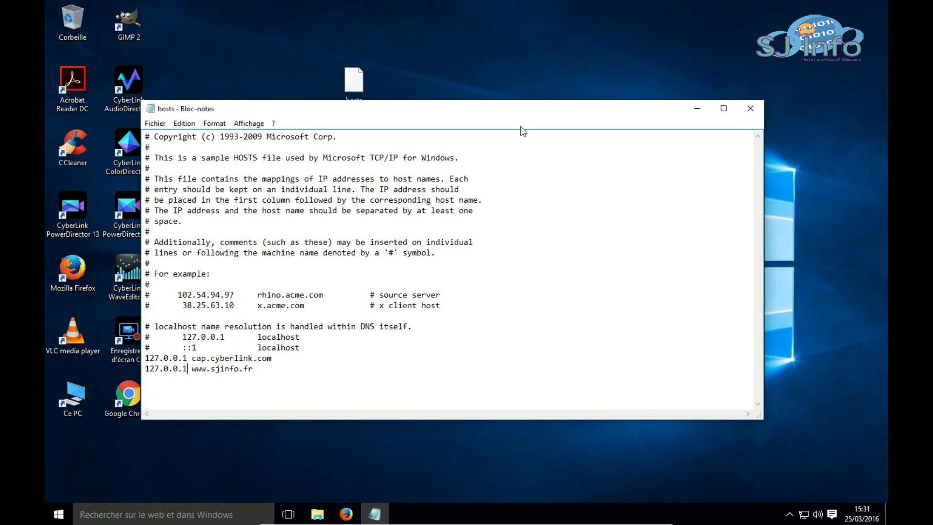
click(751, 108)
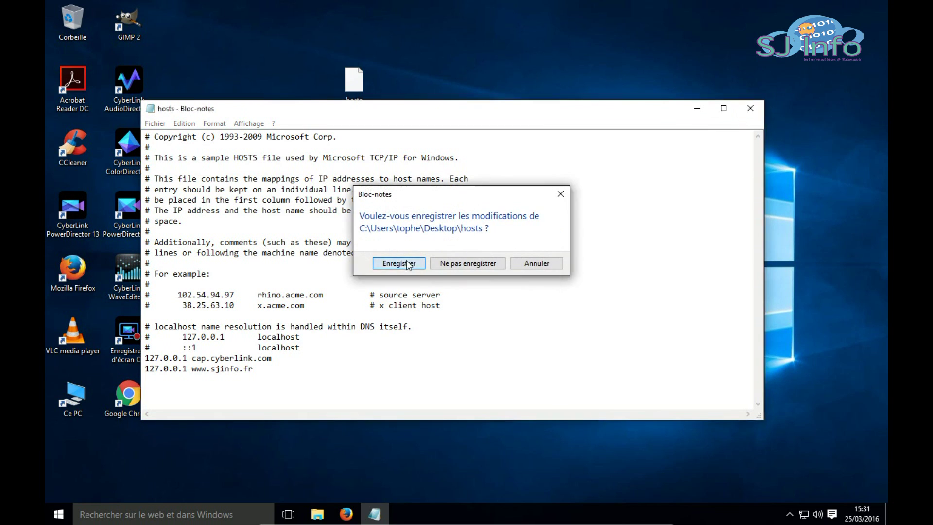
click(397, 263)
- Reopen File Explorer and return to the etc folder under C:\Windows\System32\drivers
click(317, 515)
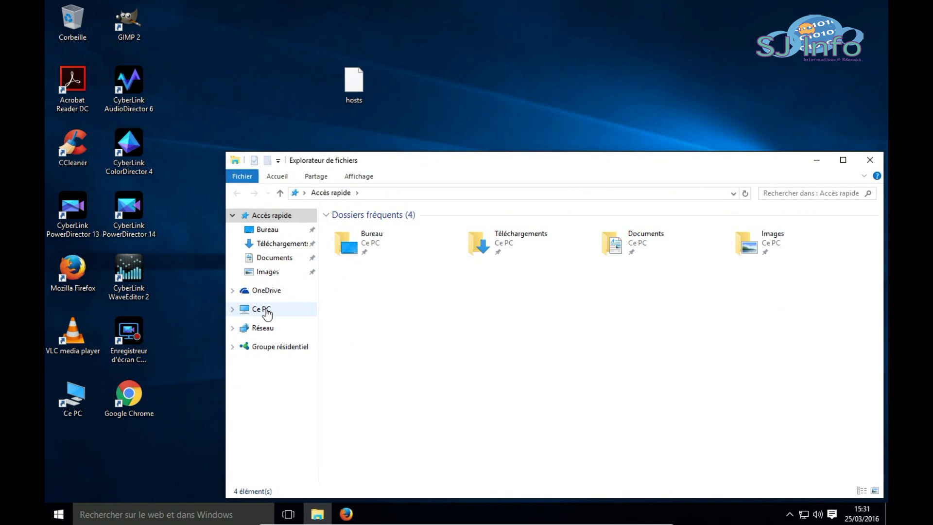
click(265, 310)
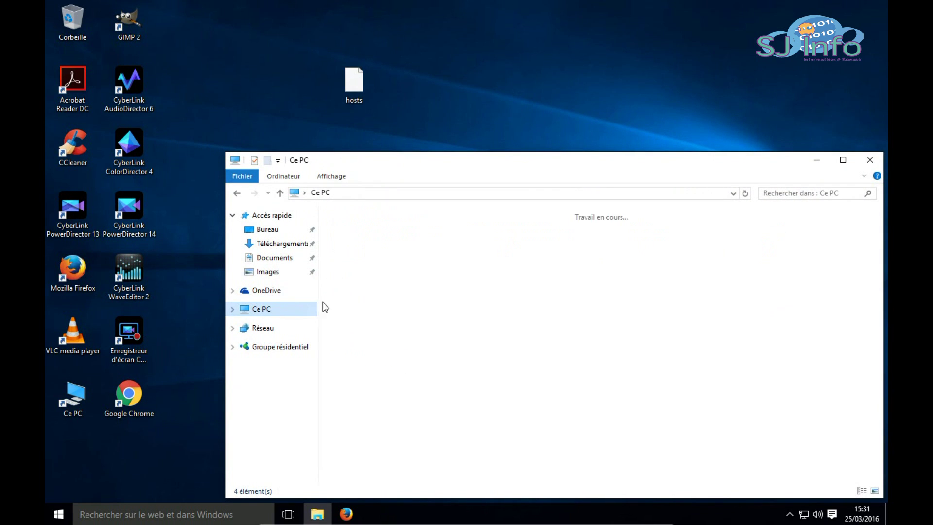
double_click(361, 315)
double_click(366, 290)
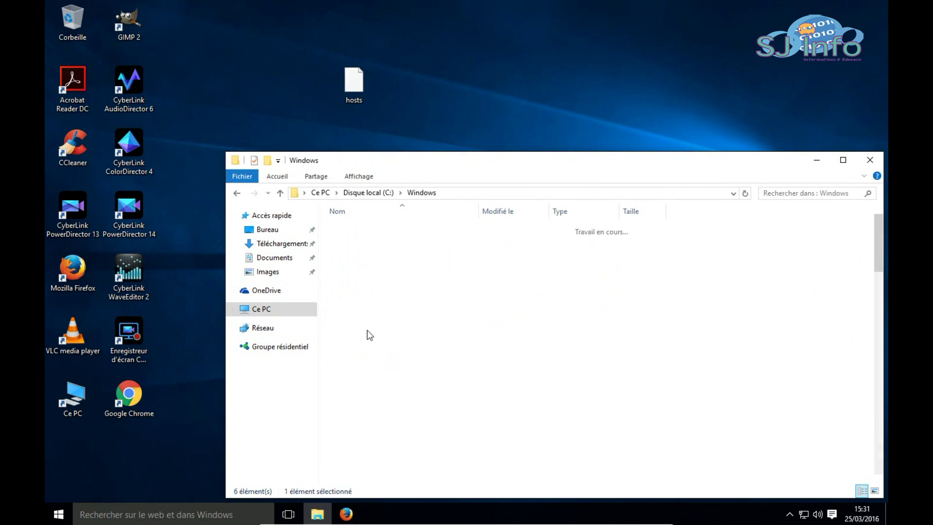
scroll(368, 375, down, 7)
scroll(360, 360, down, 8)
double_click(355, 335)
scroll(363, 340, down, 2)
click(360, 417)
double_click(360, 417)
double_click(346, 239)
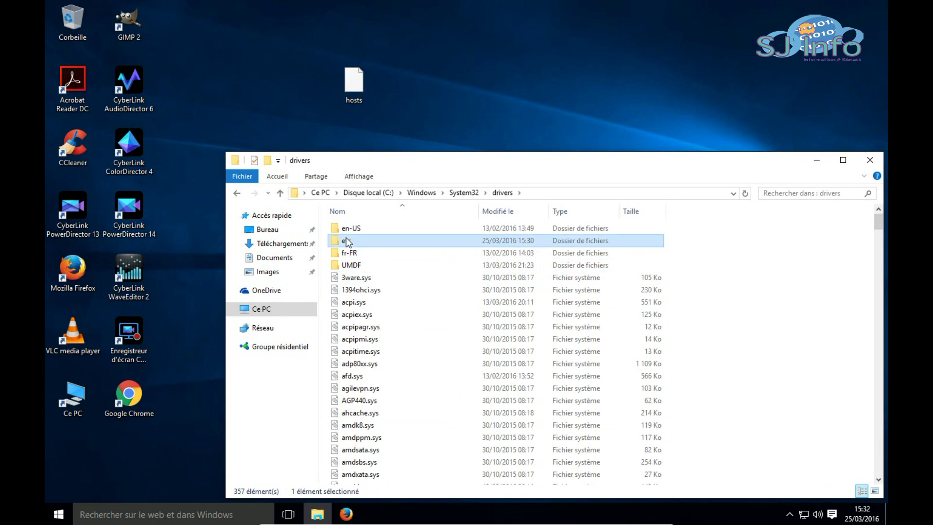
- Move the edited hosts file from the desktop back into the etc folder, continuing with administrator rights
drag(354, 82, 410, 359)
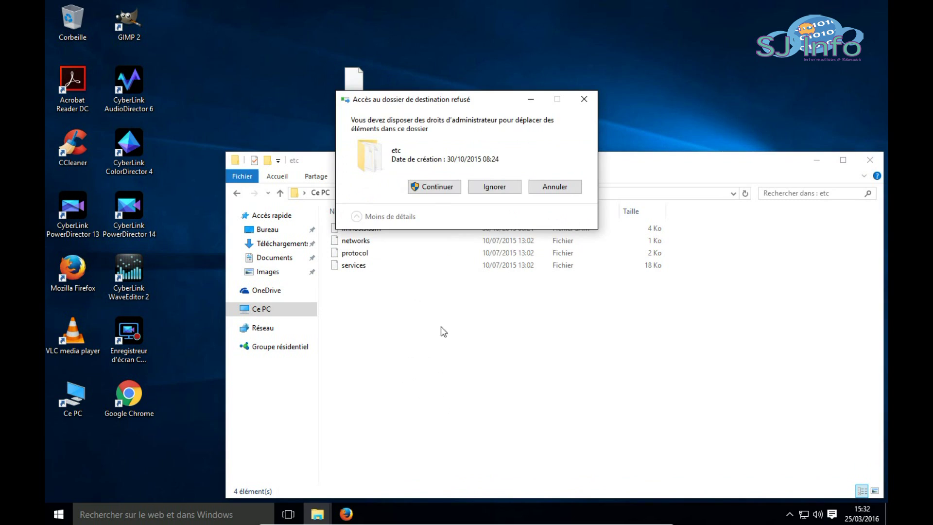
click(436, 186)
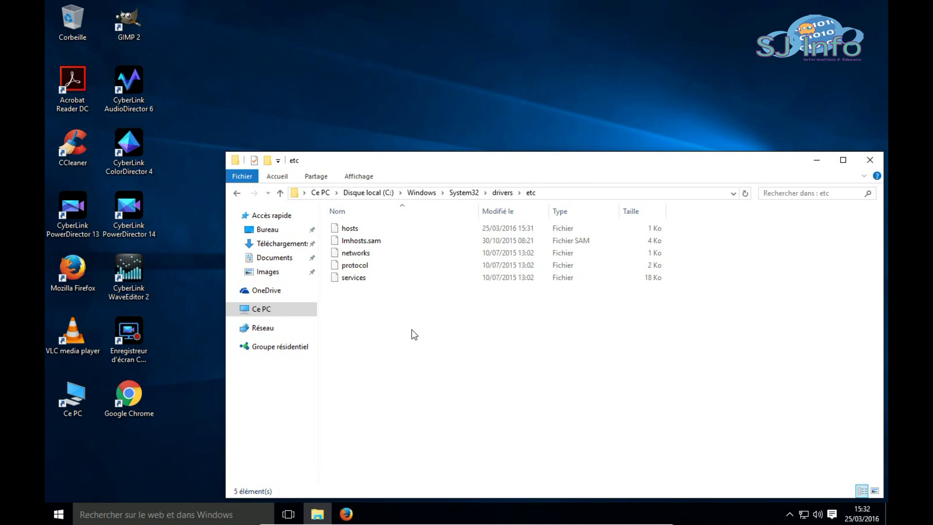
click(413, 330)
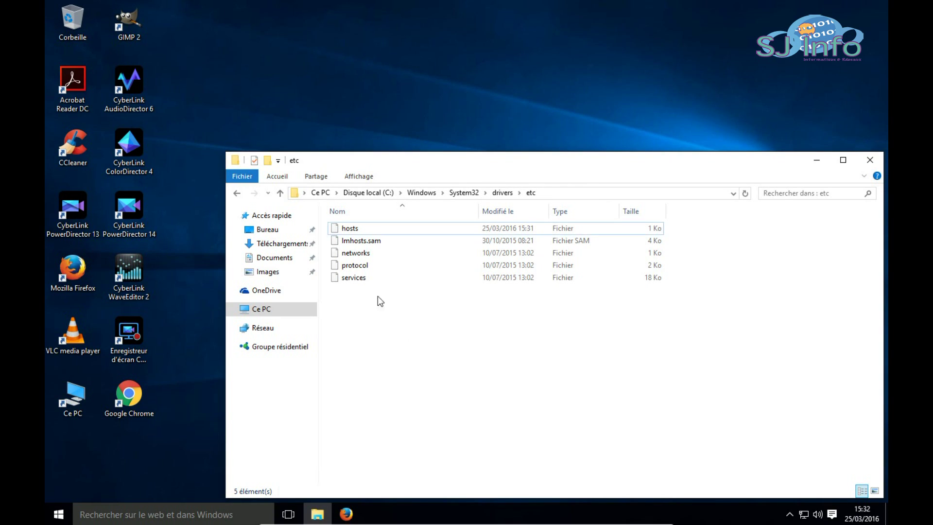
click(372, 228)
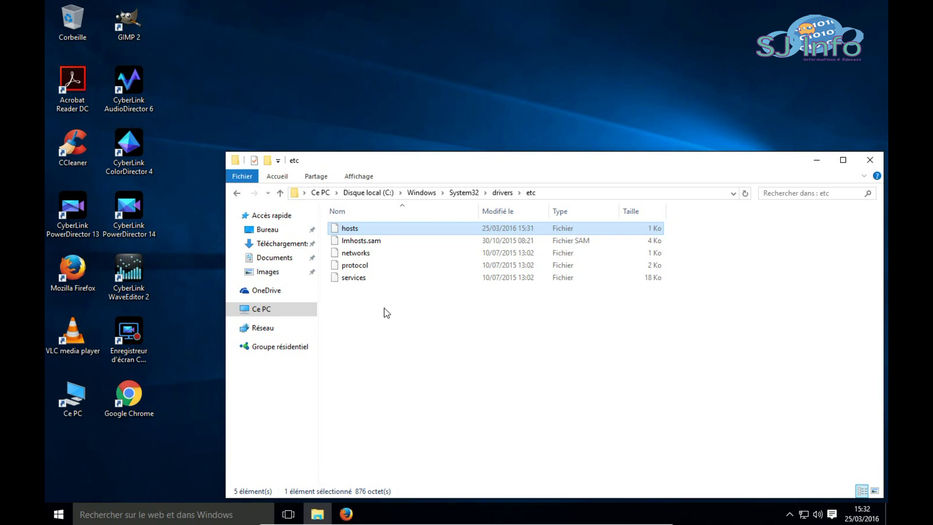
click(378, 336)
click(349, 517)
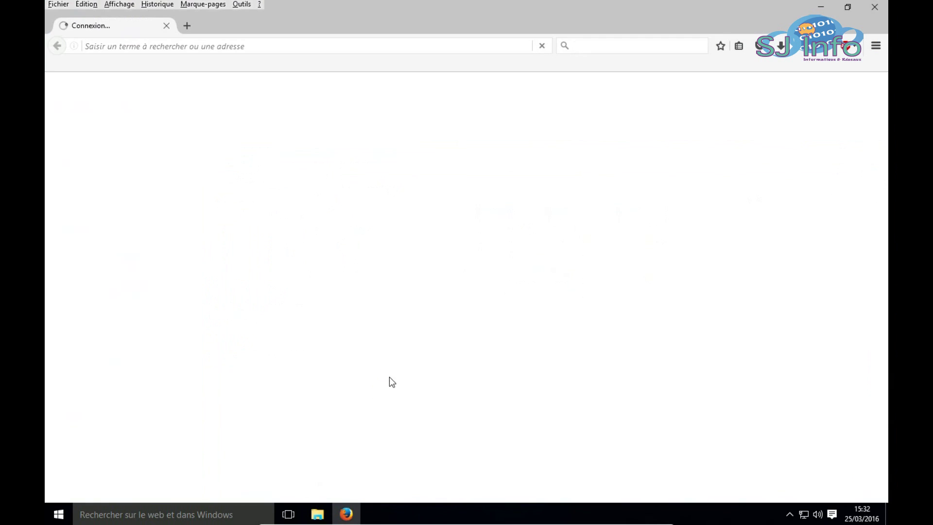
click(430, 46)
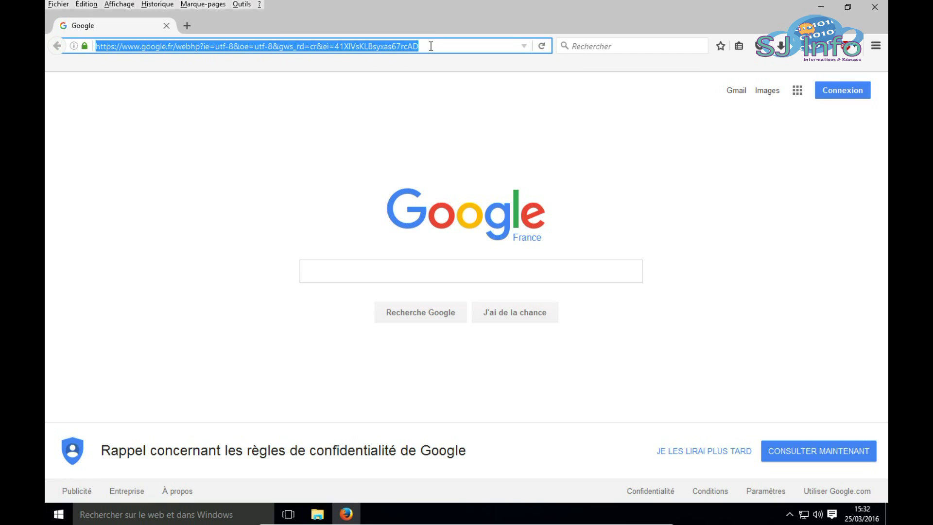
text(www.sjinfo.fr/)
key(Return)
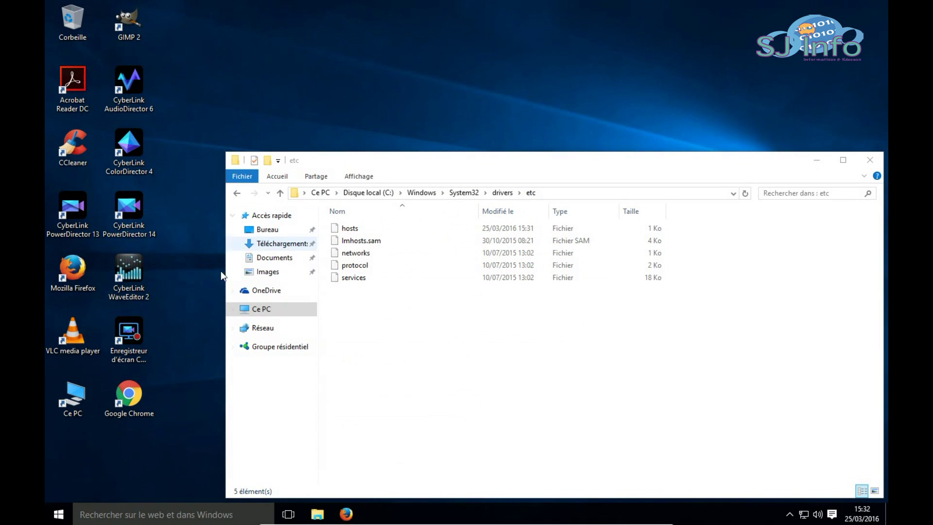
double_click(144, 384)
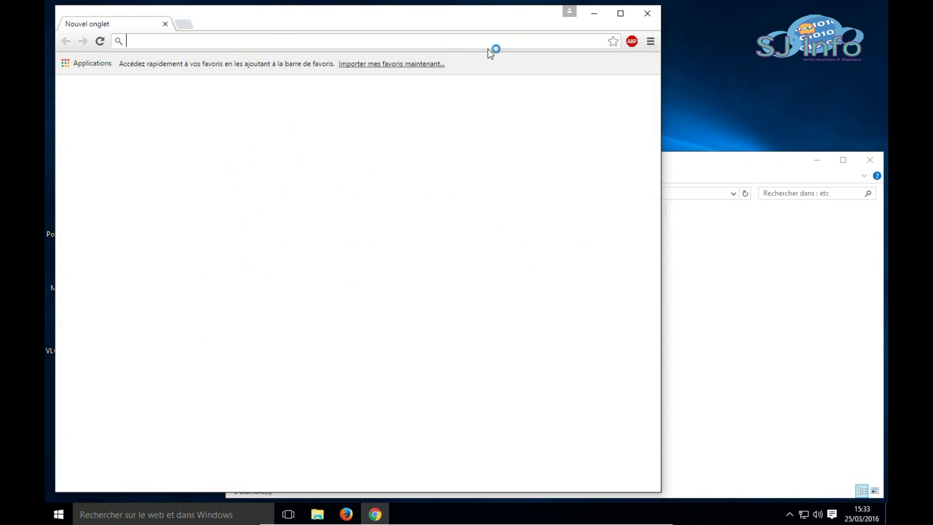
text(w)
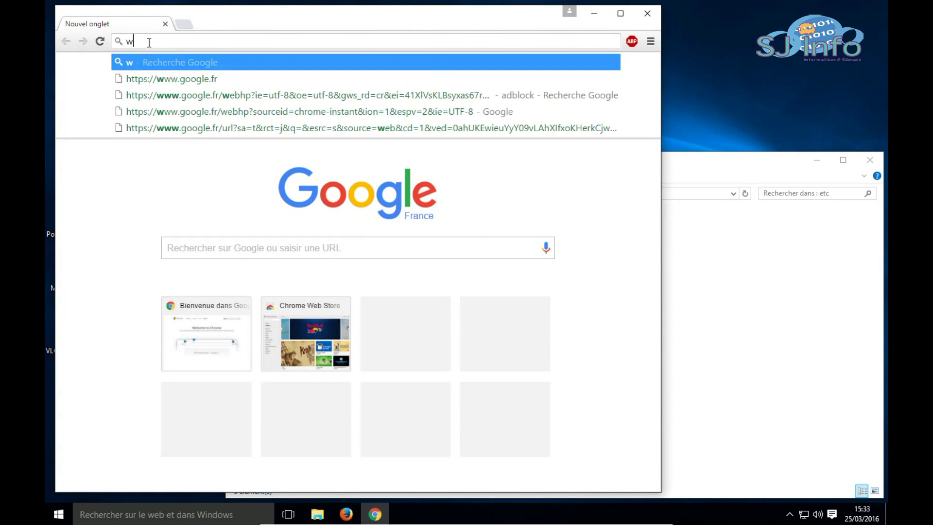
text(ww.sjinfo.fr)
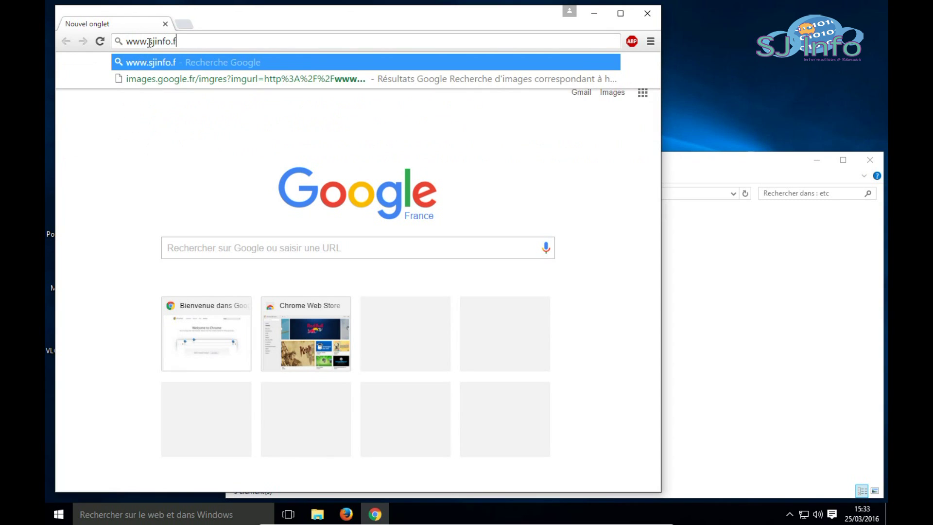
key(Return)
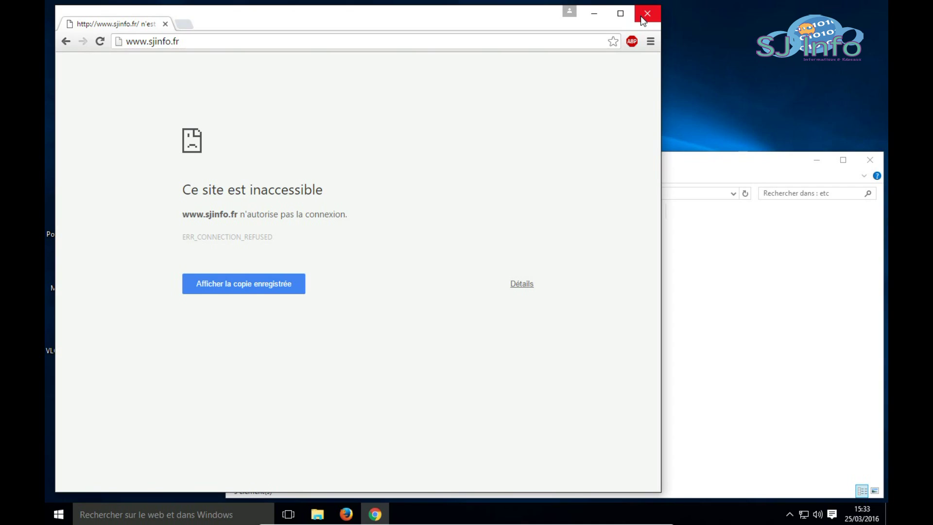
key(F5)
click(647, 13)
- Move the hosts file from the etc folder to the desktop with administrator rights and open it in Bloc-notes
drag(360, 229, 430, 123)
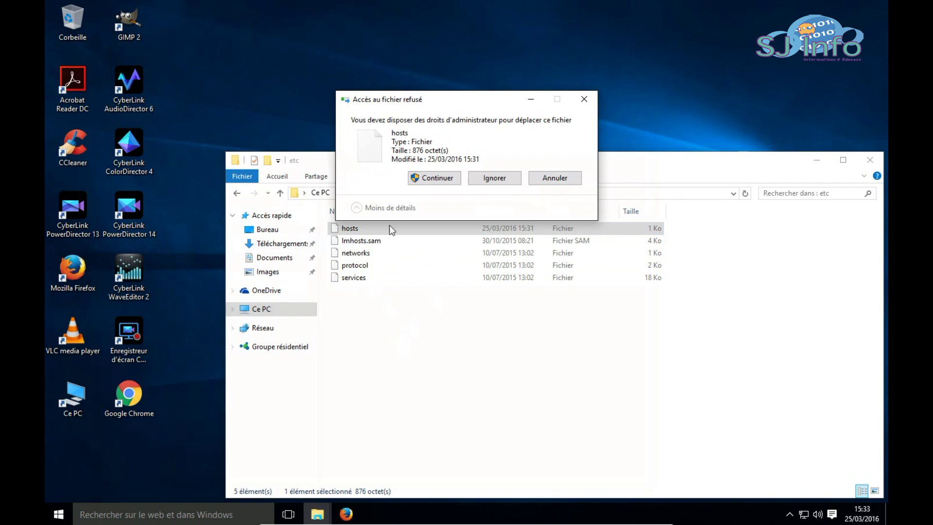
click(434, 178)
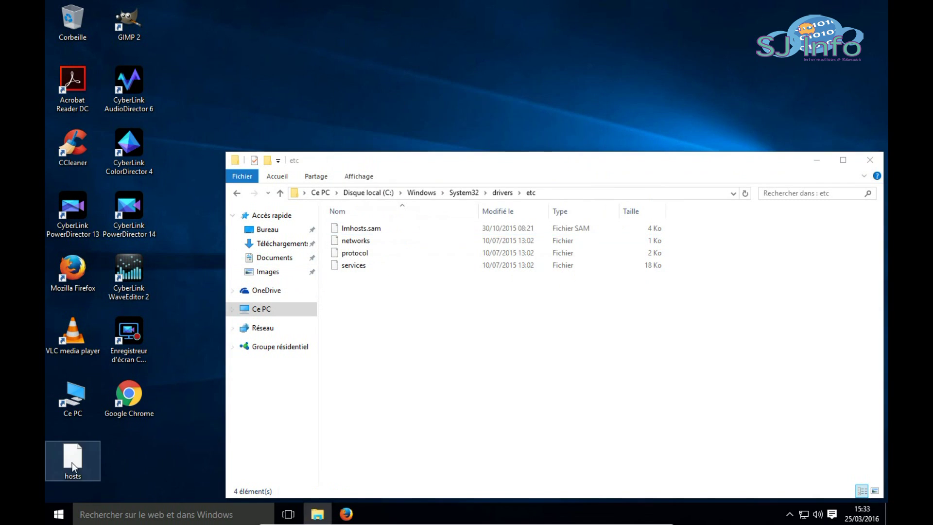
right_click(73, 462)
click(130, 291)
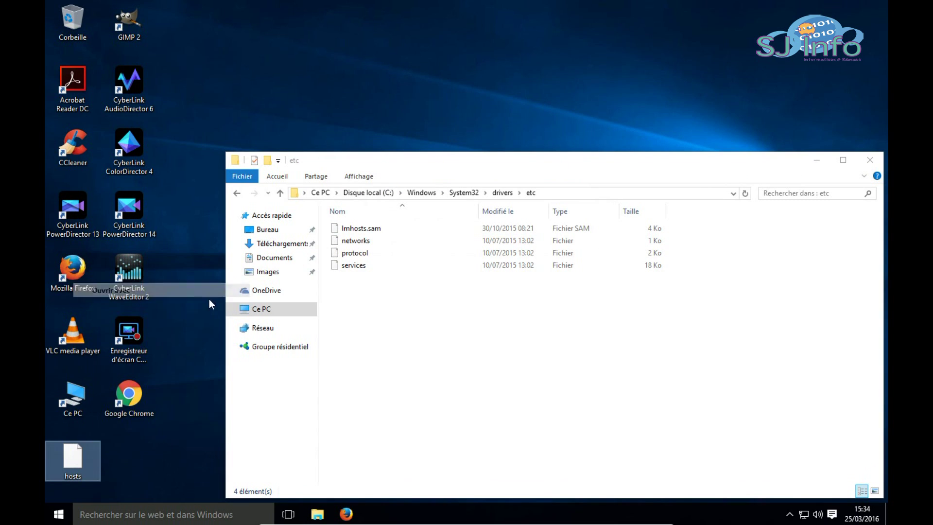
click(416, 233)
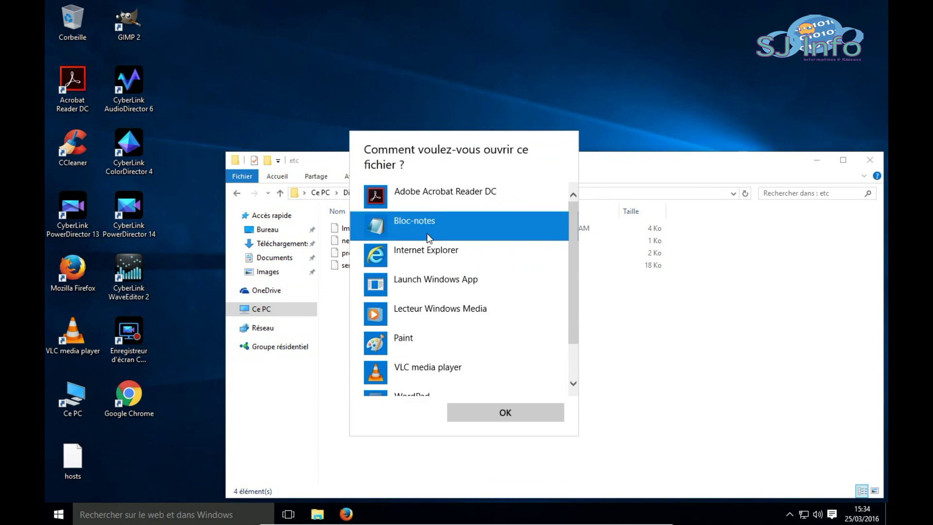
click(480, 412)
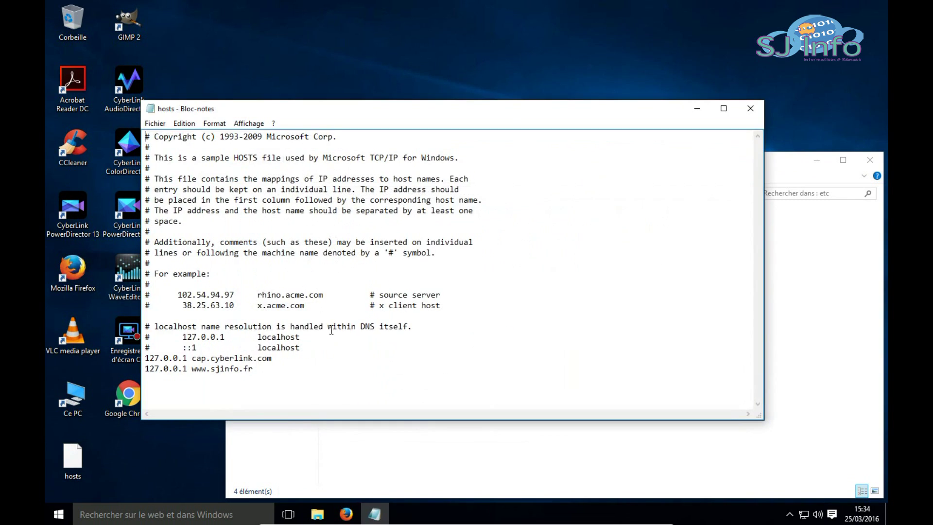
drag(253, 369, 143, 370)
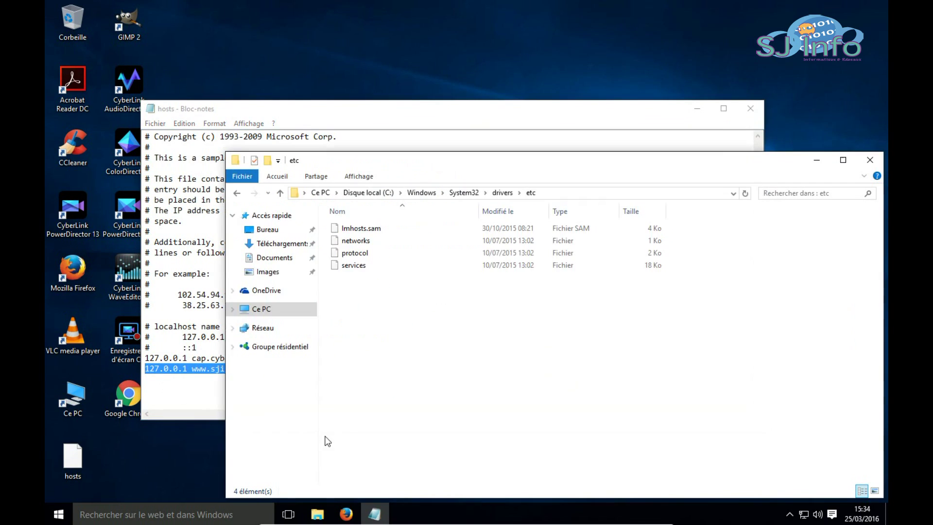
click(325, 440)
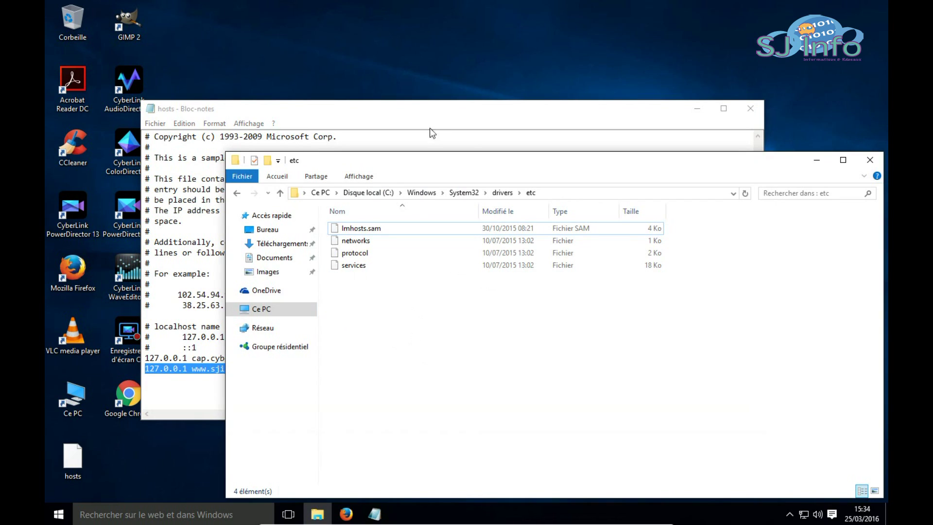
click(384, 117)
drag(253, 369, 156, 371)
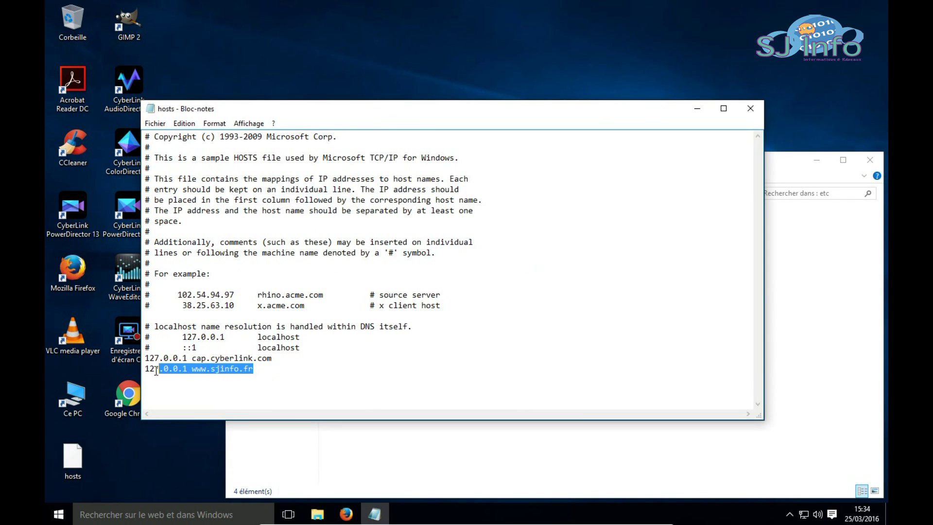
key(BackSpace)
key(BackSpace)
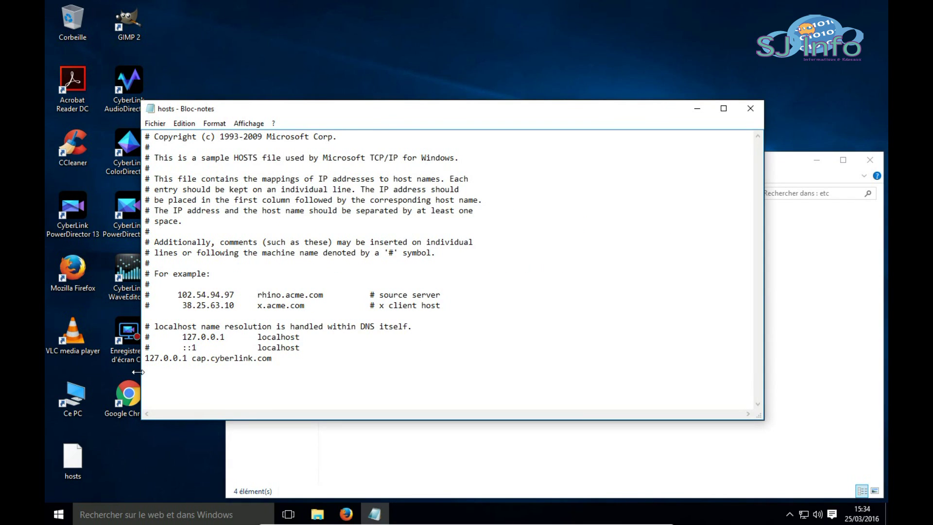
- Close the hosts file with its changes saved and move it back into the etc folder, continuing with administrator rights
click(751, 108)
click(396, 265)
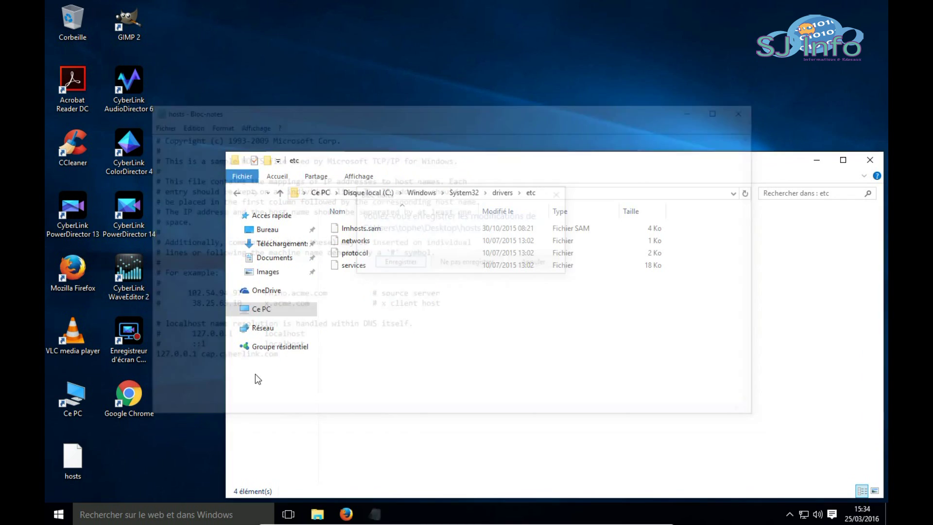
drag(86, 456, 475, 301)
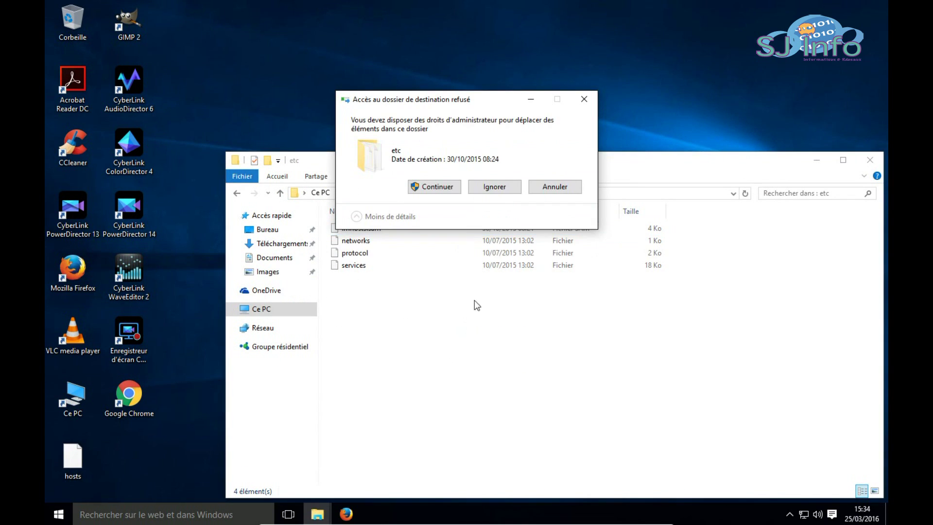
click(449, 188)
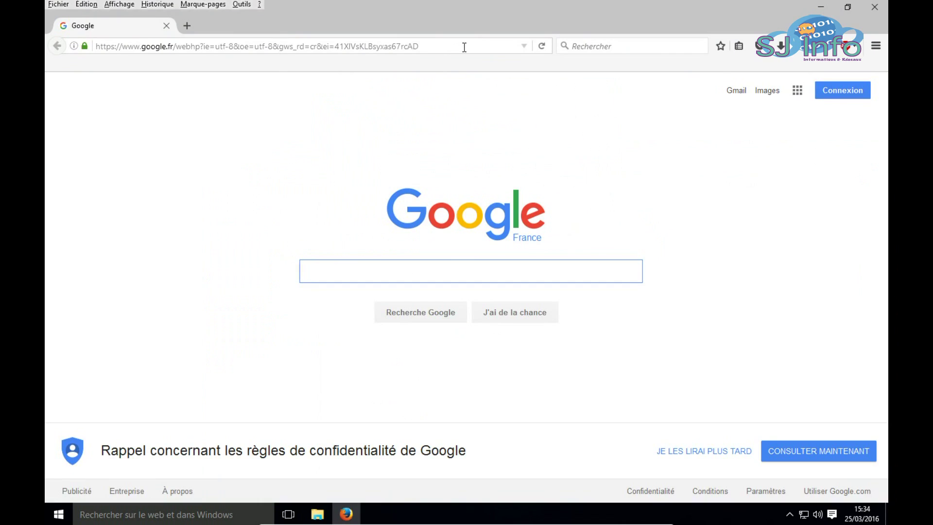
click(464, 47)
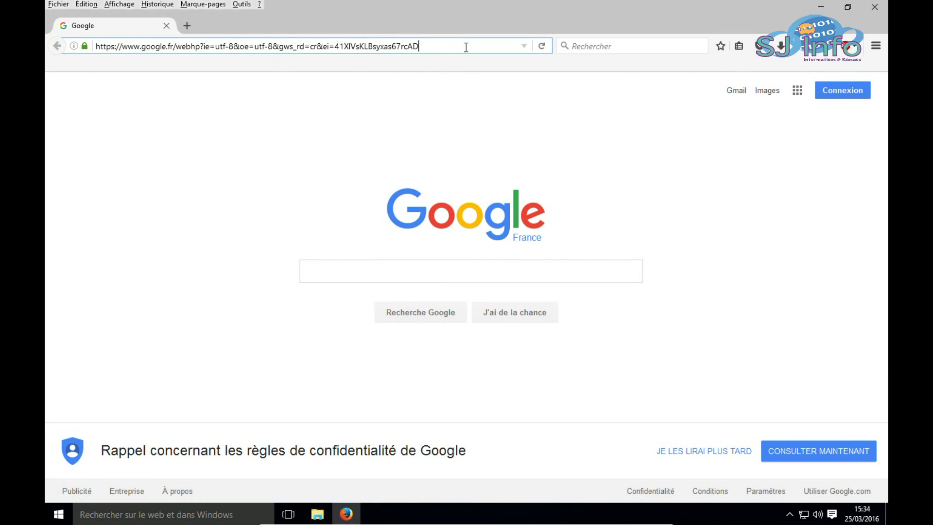
key(ctrl+shift+Left)
key(shift+Home)
text(www)
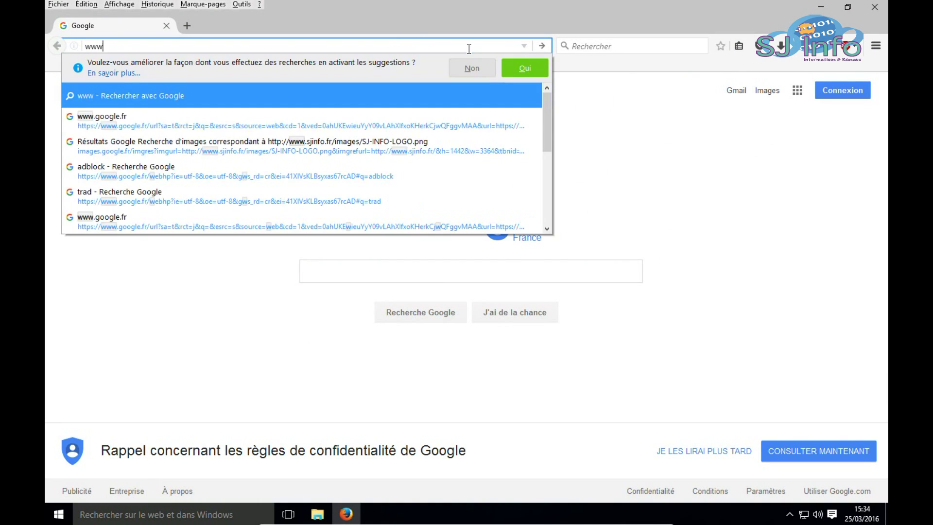
text(.sjinfo.)
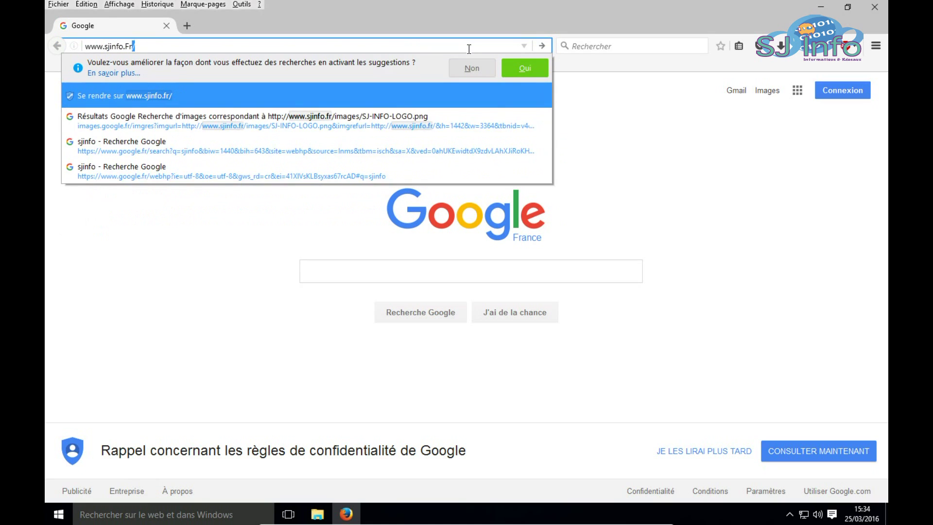
text(Fr)
key(Return)
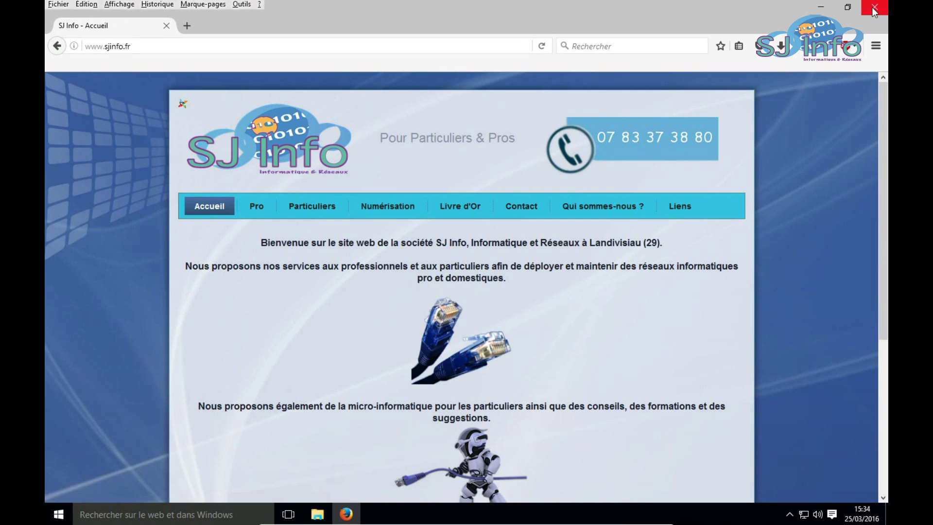
click(873, 7)
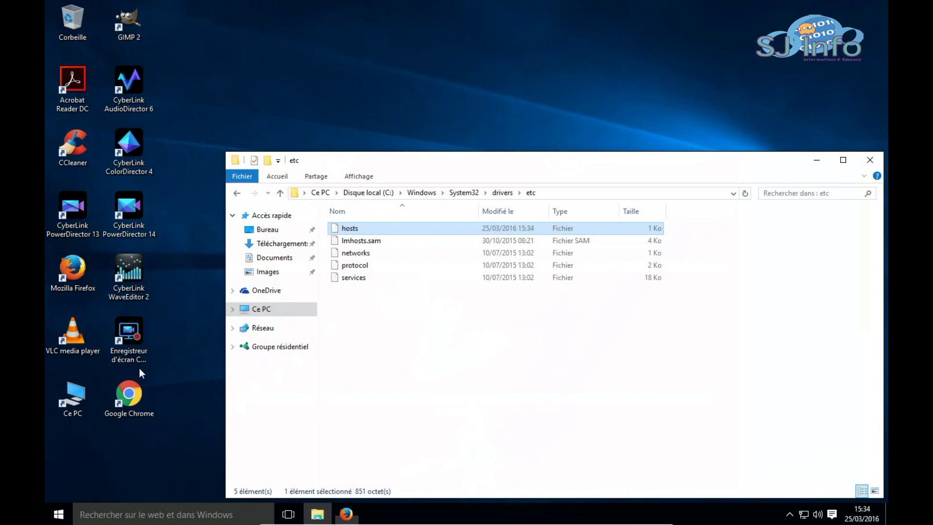
double_click(128, 394)
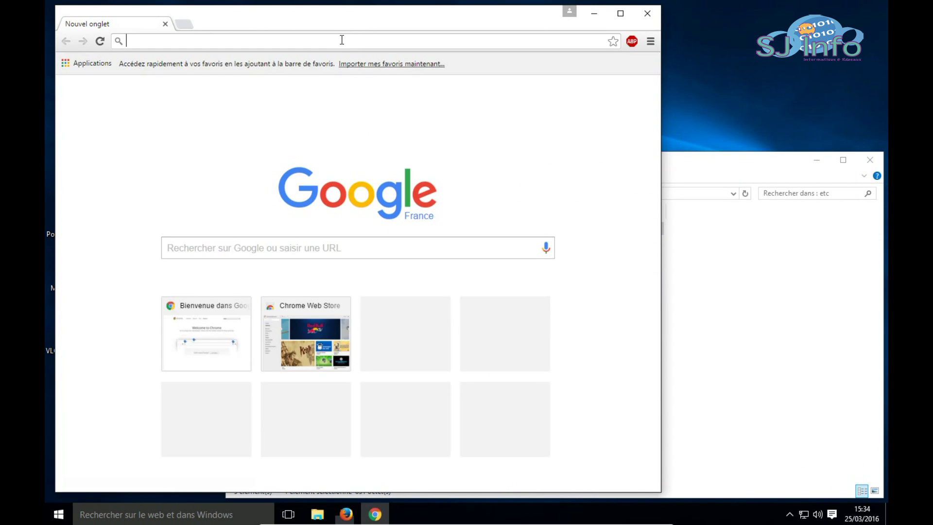
text(www.sjinfo.fr)
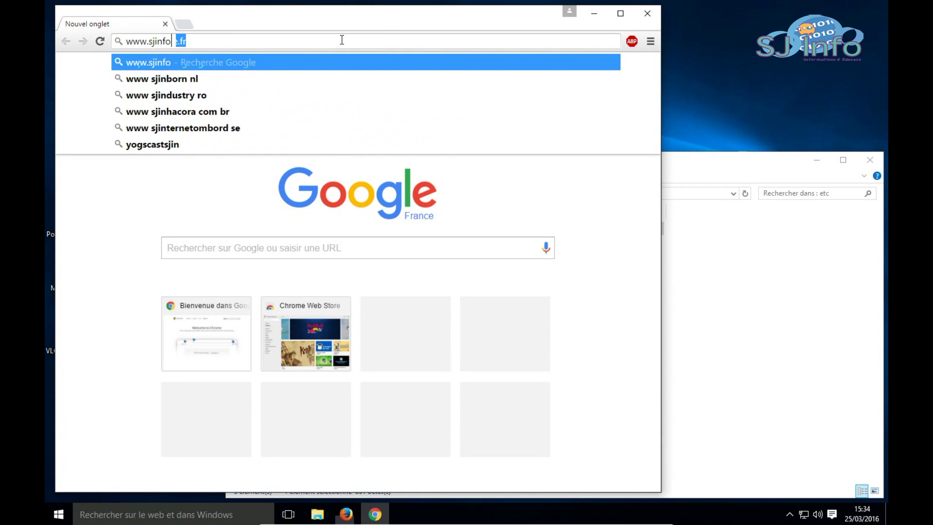
key(Return)
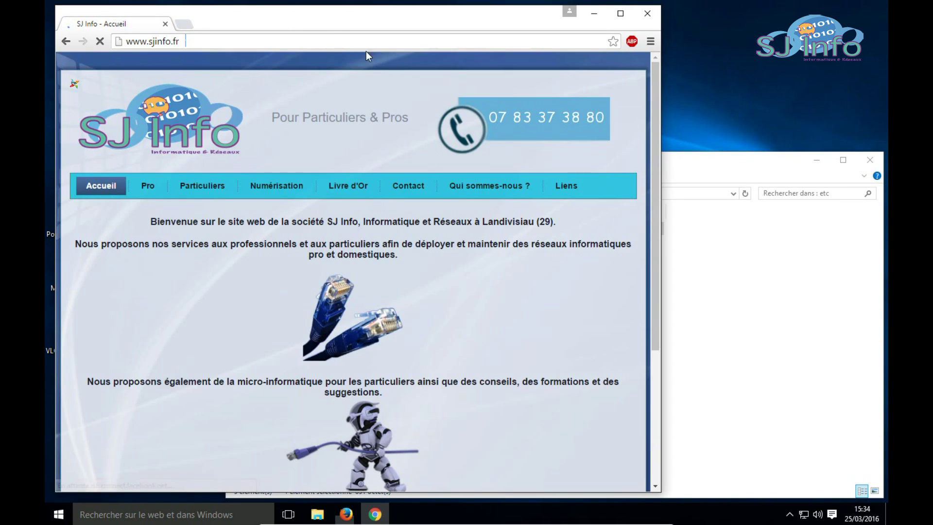
click(647, 14)
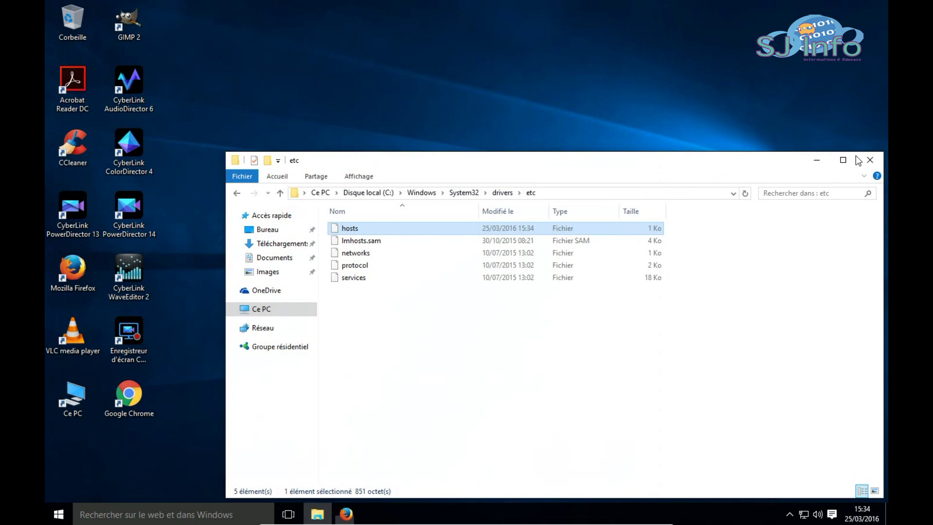
click(863, 157)
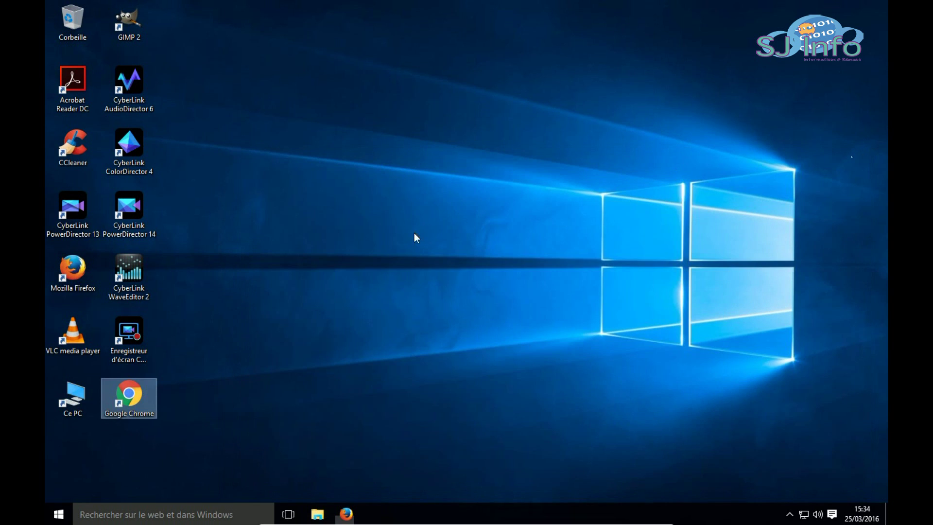
click(297, 299)
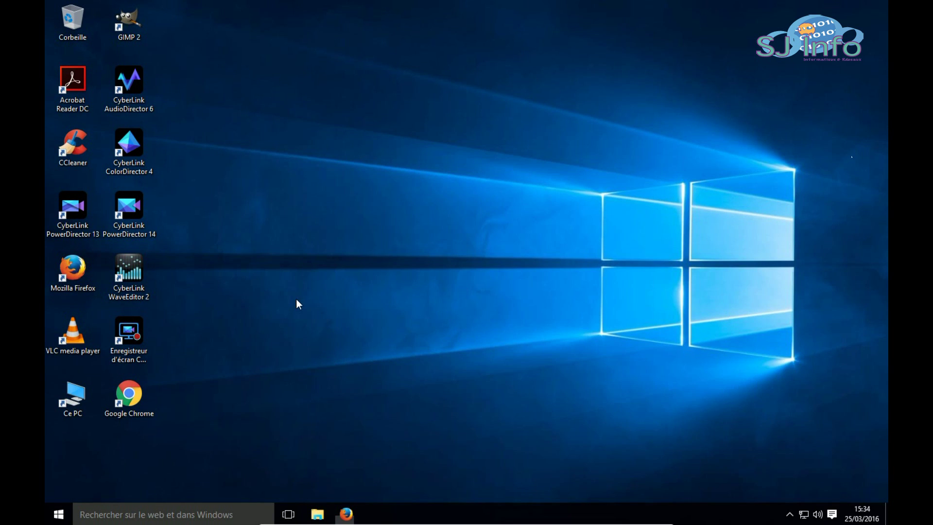